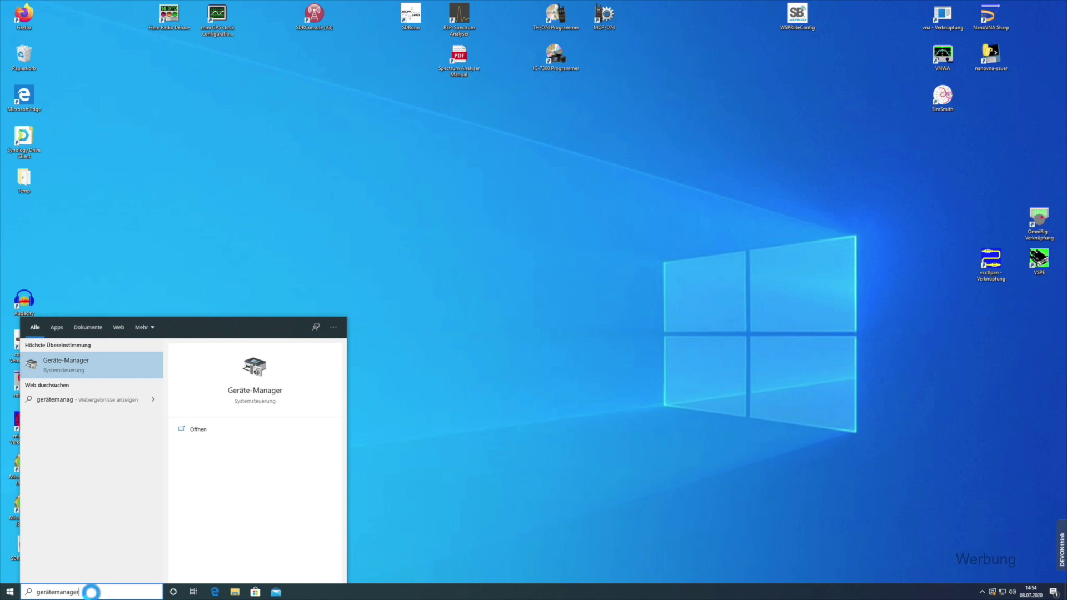
# Look up the serial USB device's port under Anschlüsse (COM & LPT) in the Geräte-Manager, and close the window.
pyautogui.click(116, 366)
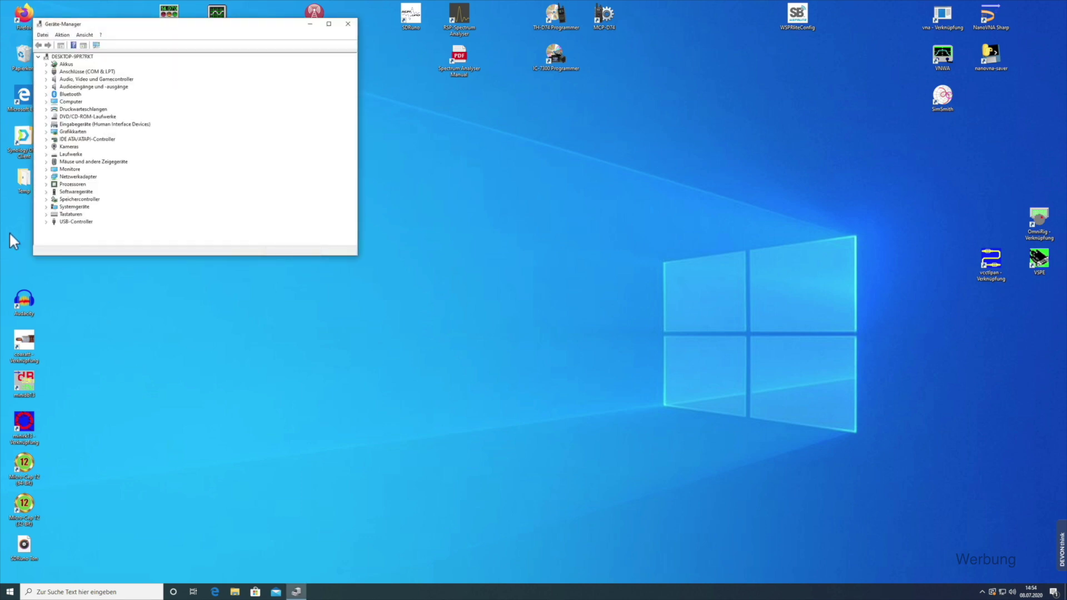
pyautogui.click(78, 71)
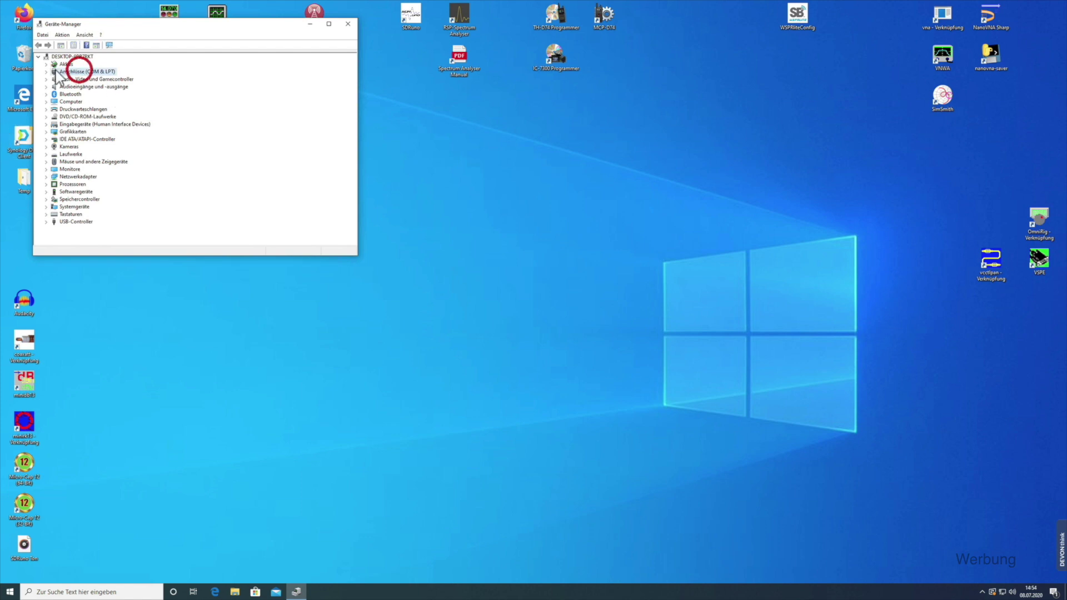
pyautogui.click(46, 71)
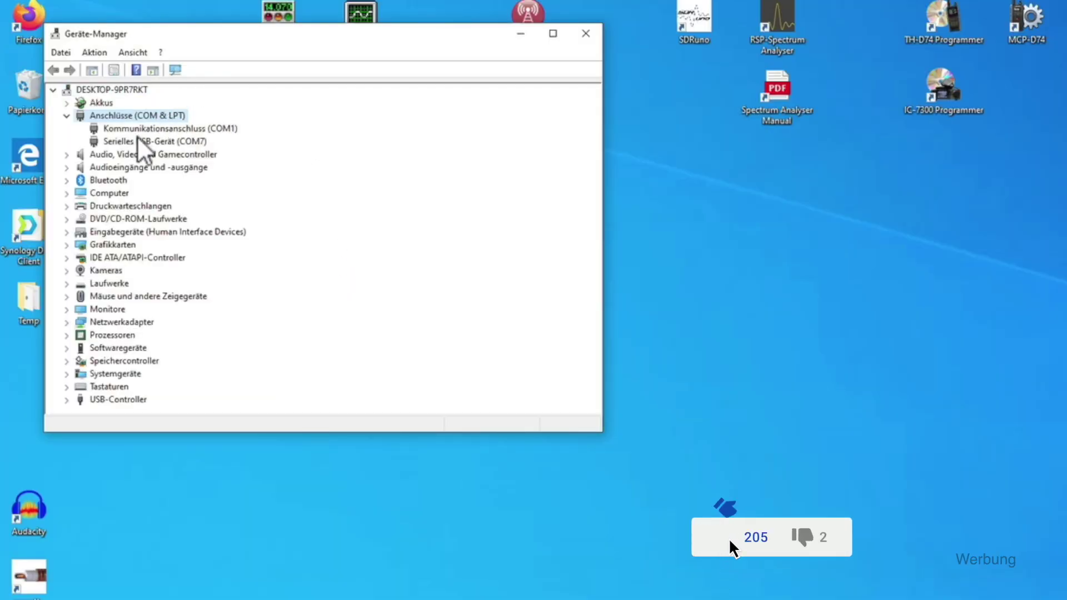
pyautogui.click(157, 142)
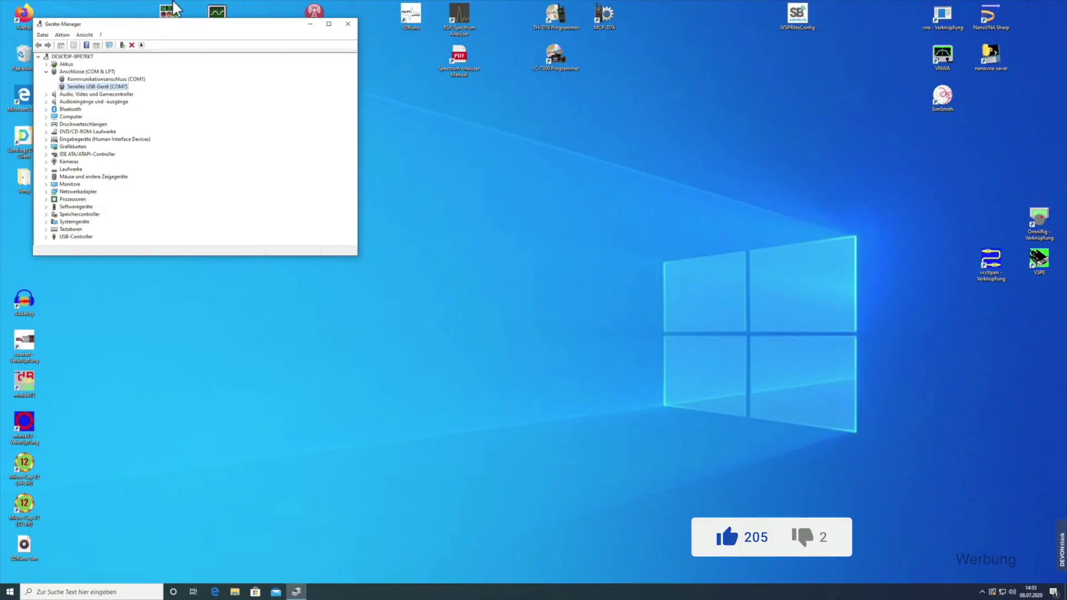
pyautogui.click(348, 22)
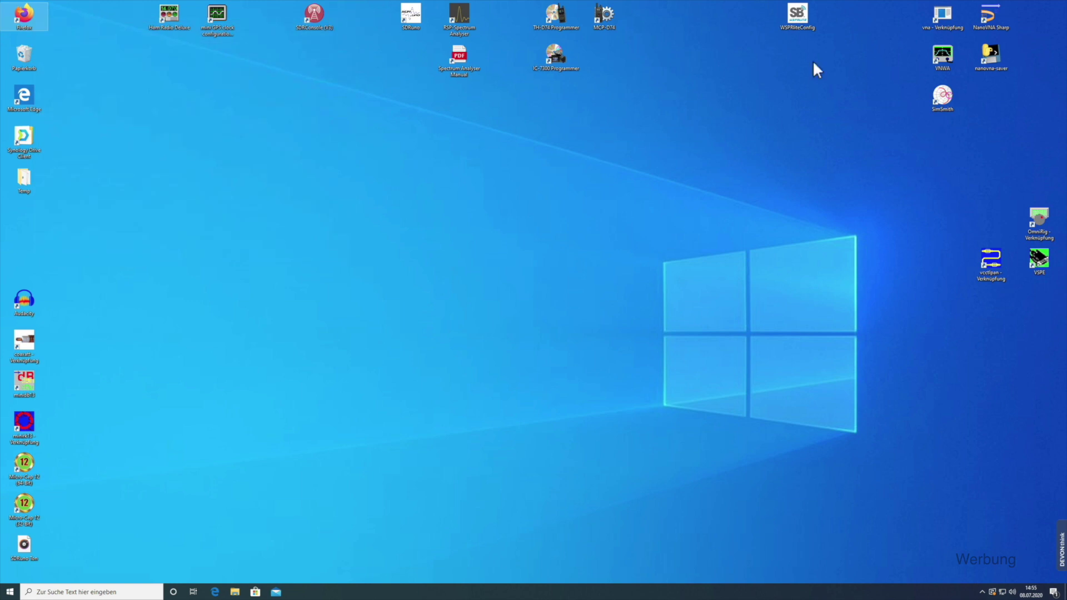
# Launch nanovna-saver and connect to the NanoVNA on serial port COM7 after rescanning the ports.
pyautogui.click(998, 64)
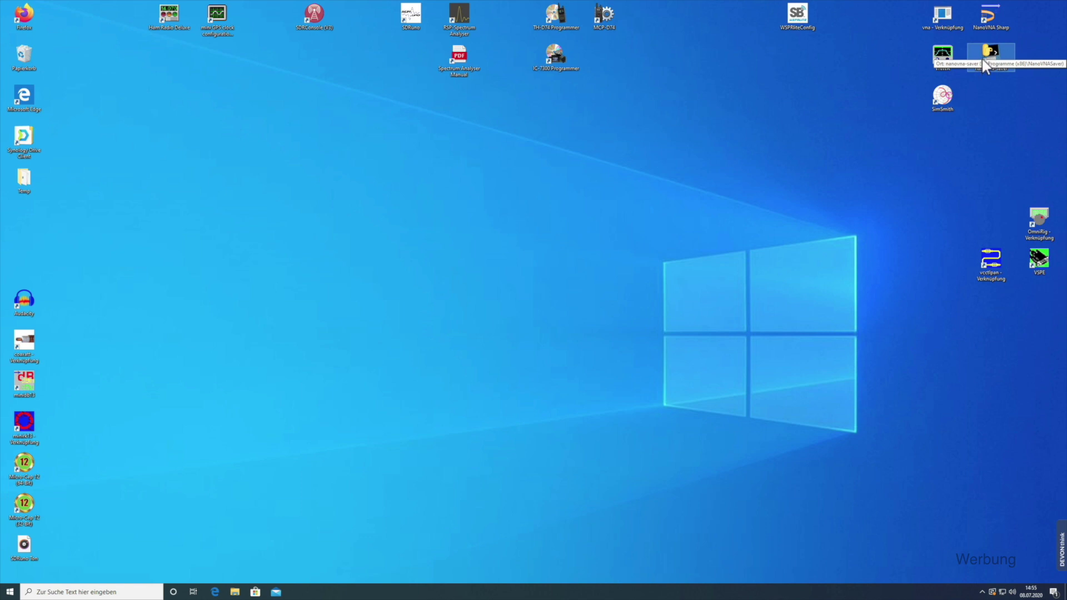
pyautogui.doubleClick(994, 58)
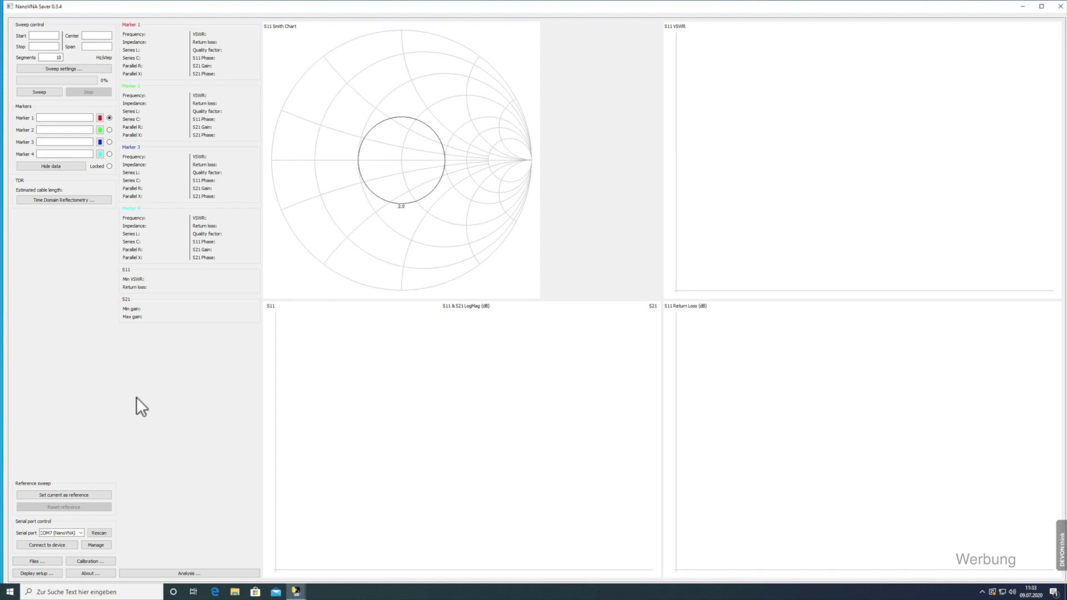
pyautogui.moveTo(61, 589)
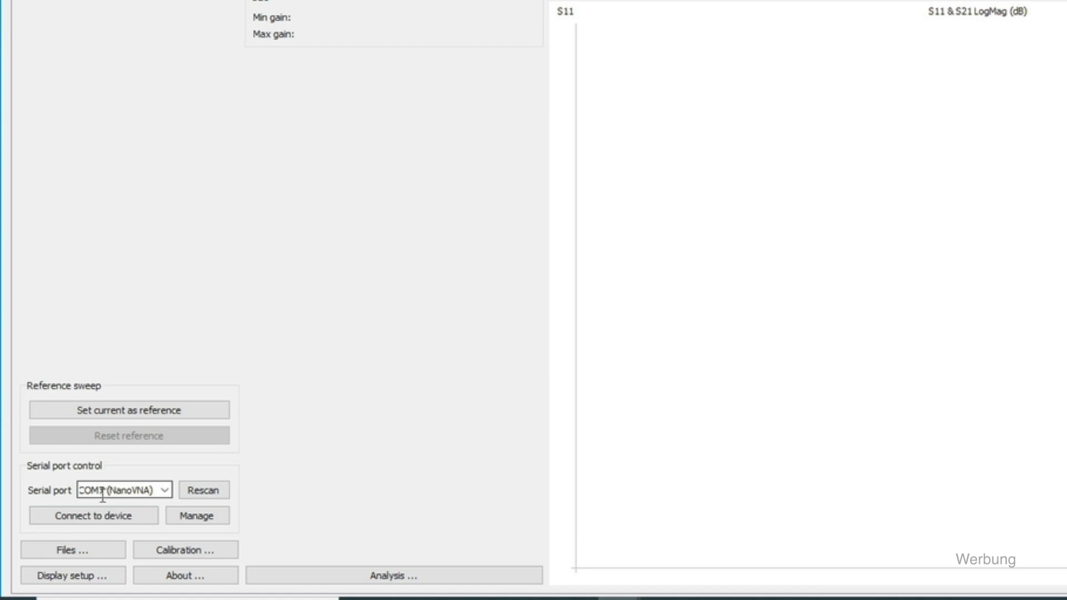
pyautogui.click(165, 490)
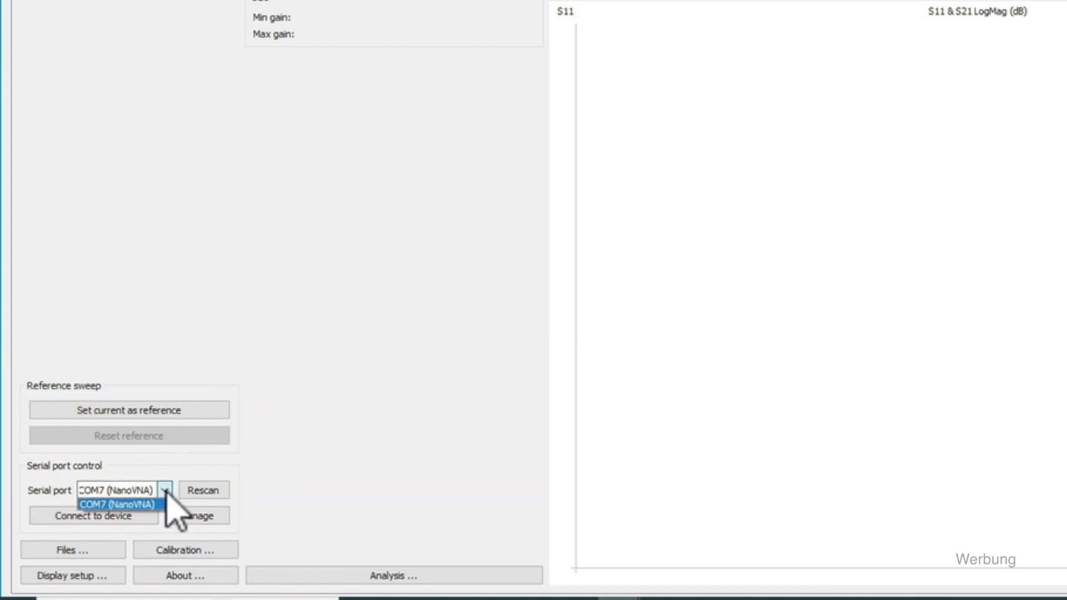
pyautogui.click(117, 504)
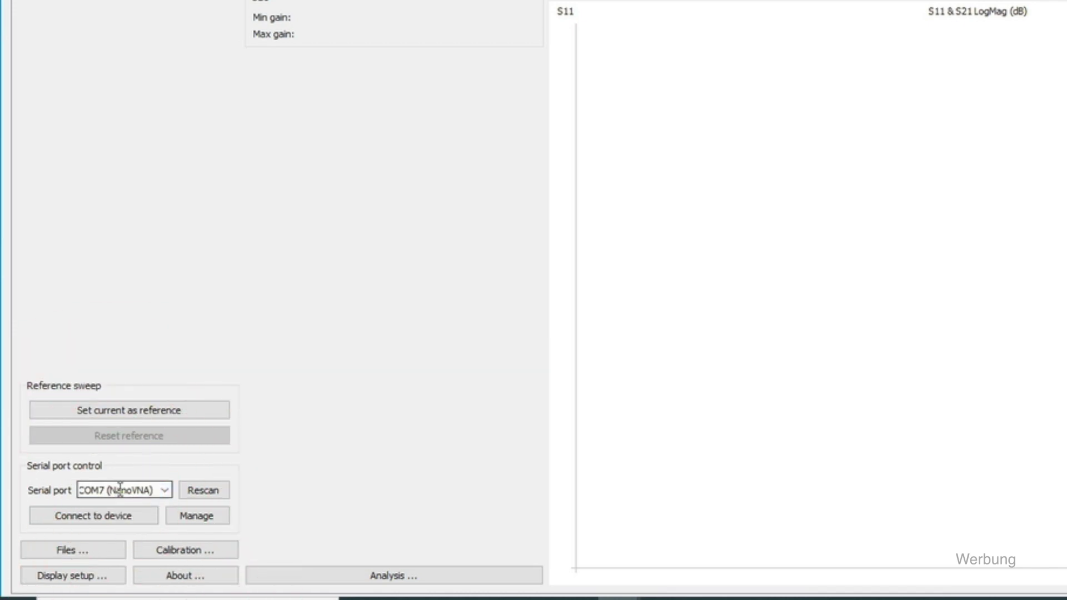
pyautogui.click(209, 491)
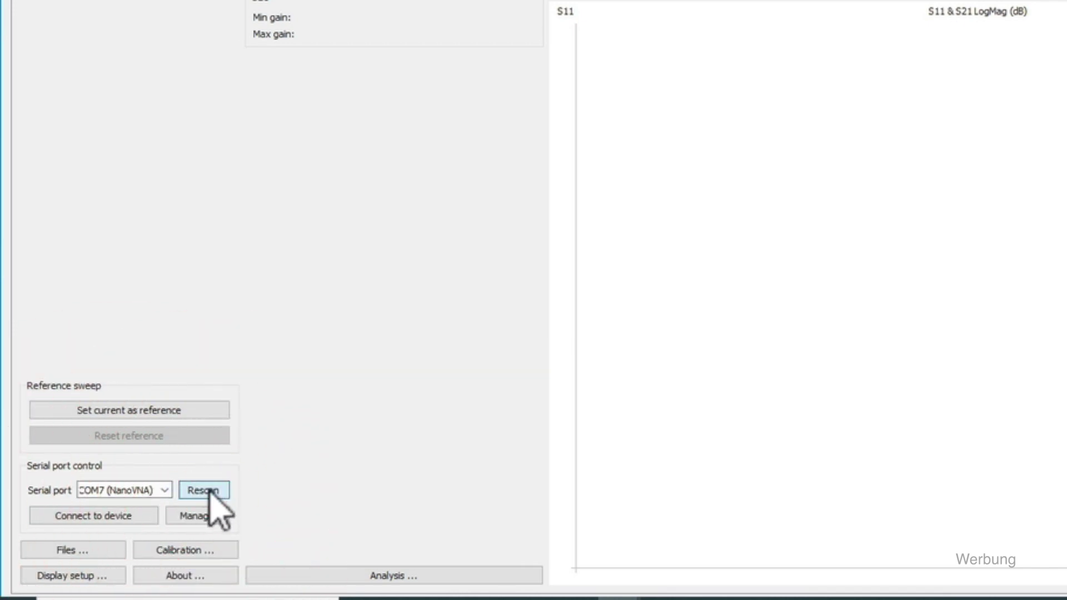
pyautogui.click(98, 516)
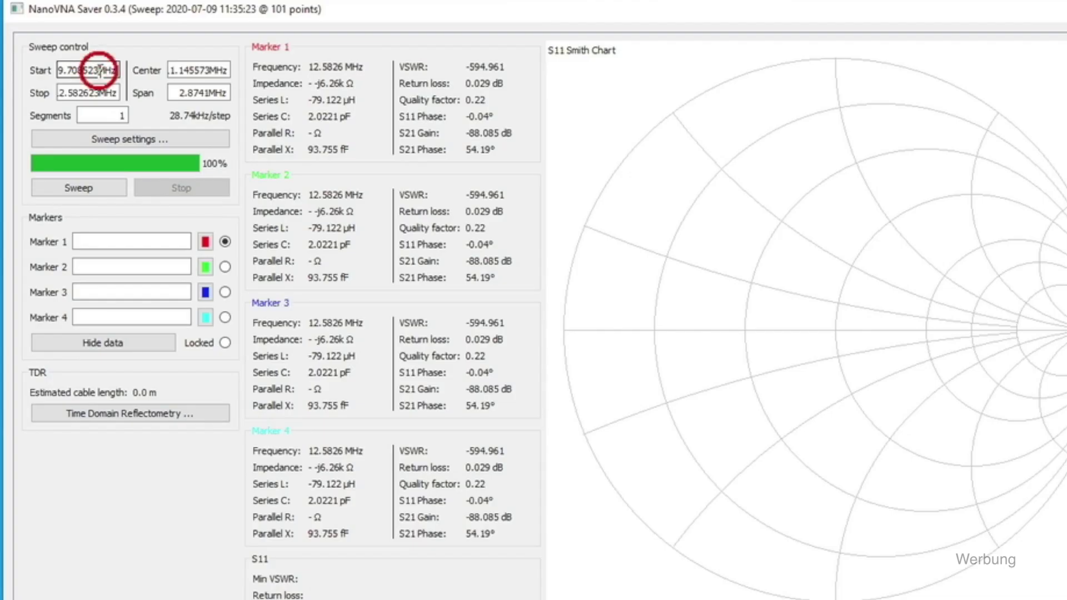
# Set the sweep's start frequency to 1MHz.
pyautogui.doubleClick(50, 36)
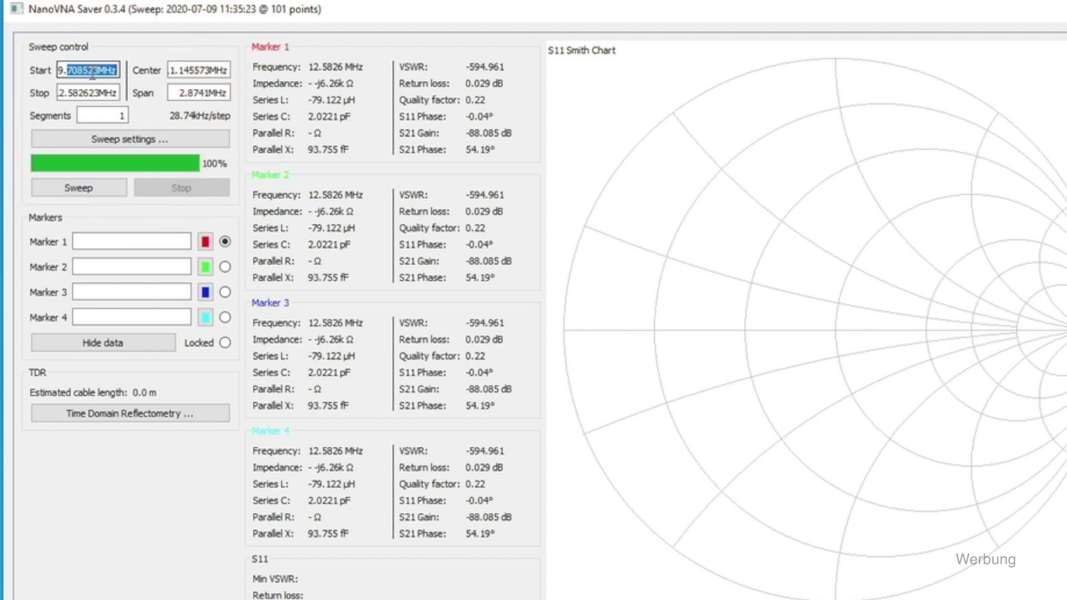
pyautogui.tripleClick(92, 72)
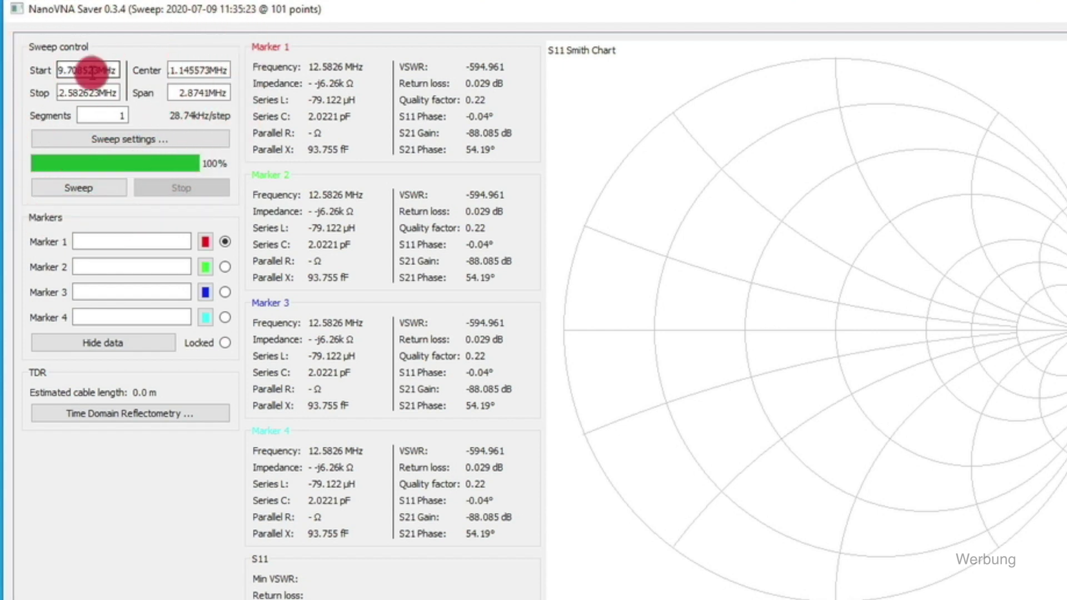
pyautogui.write('1')
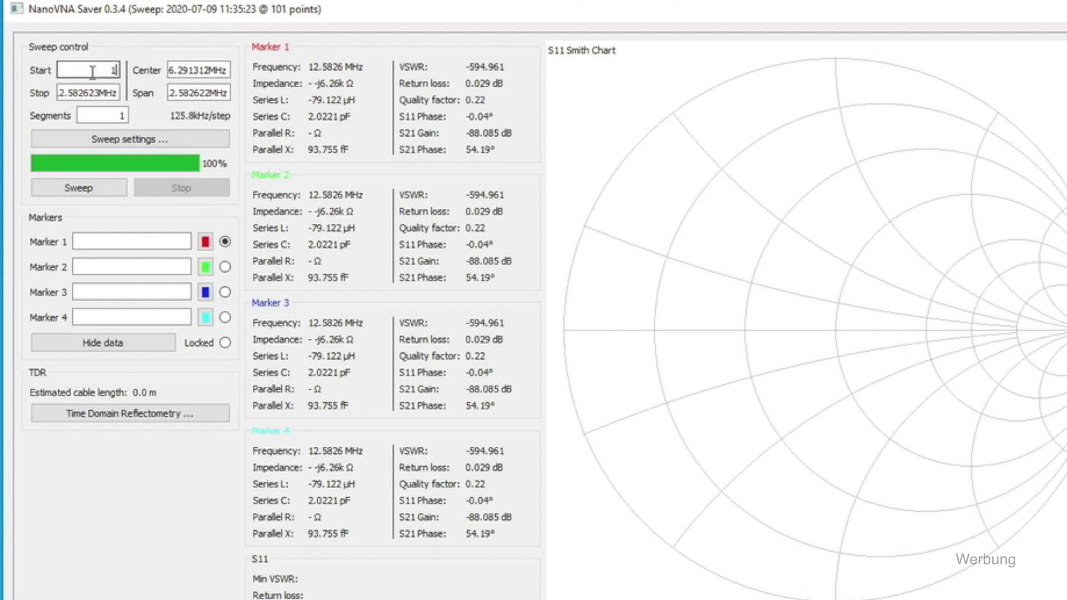
pyautogui.write('MHz')
# Set the sweep's stop frequency to 30 MHz and run a sweep.
pyautogui.click(98, 93)
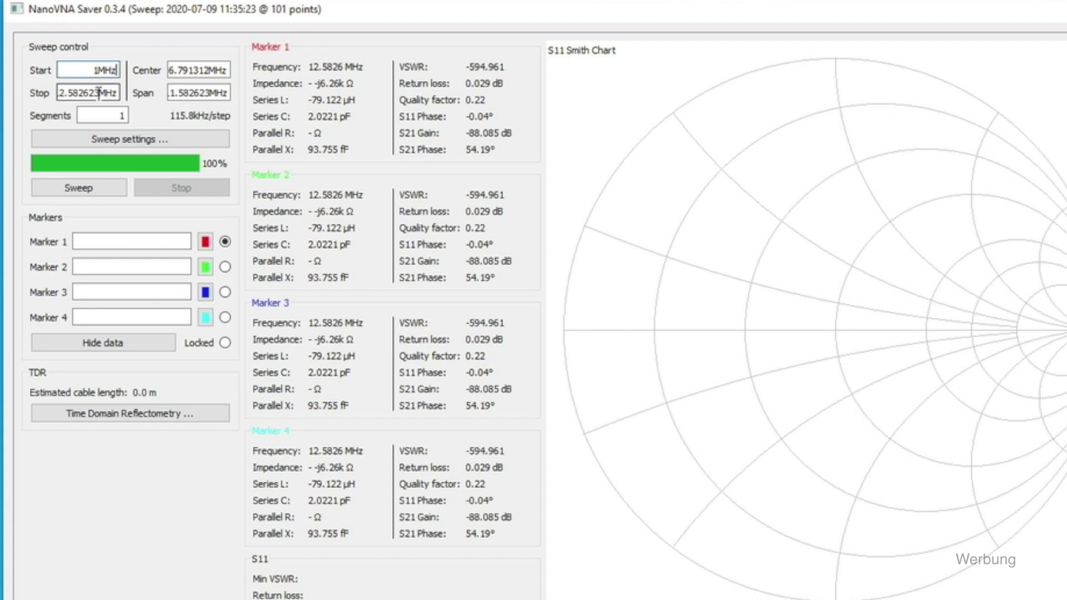
pyautogui.click(82, 93)
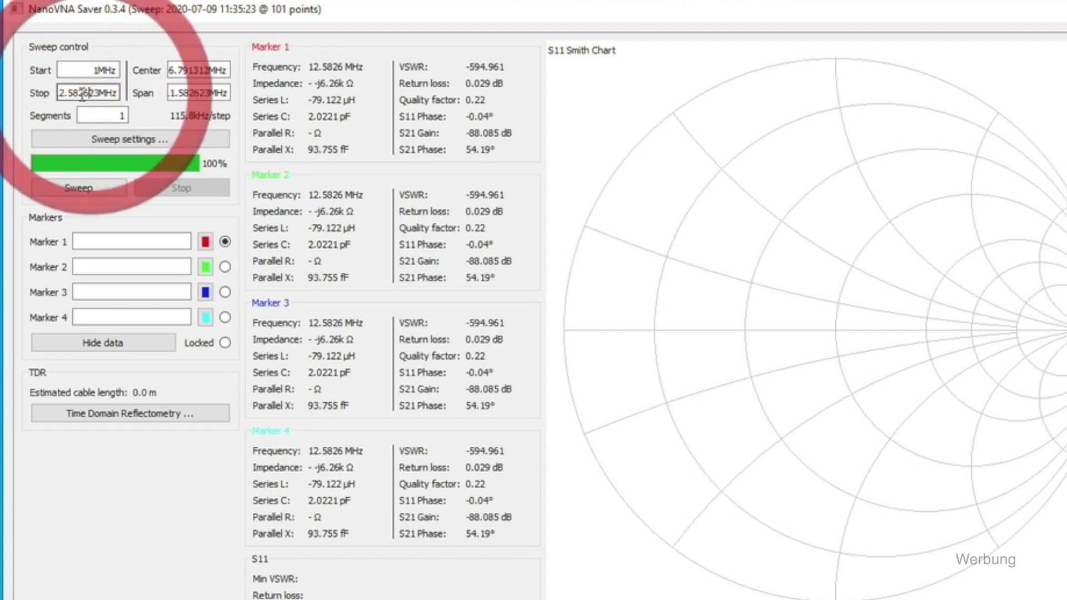
pyautogui.doubleClick(82, 94)
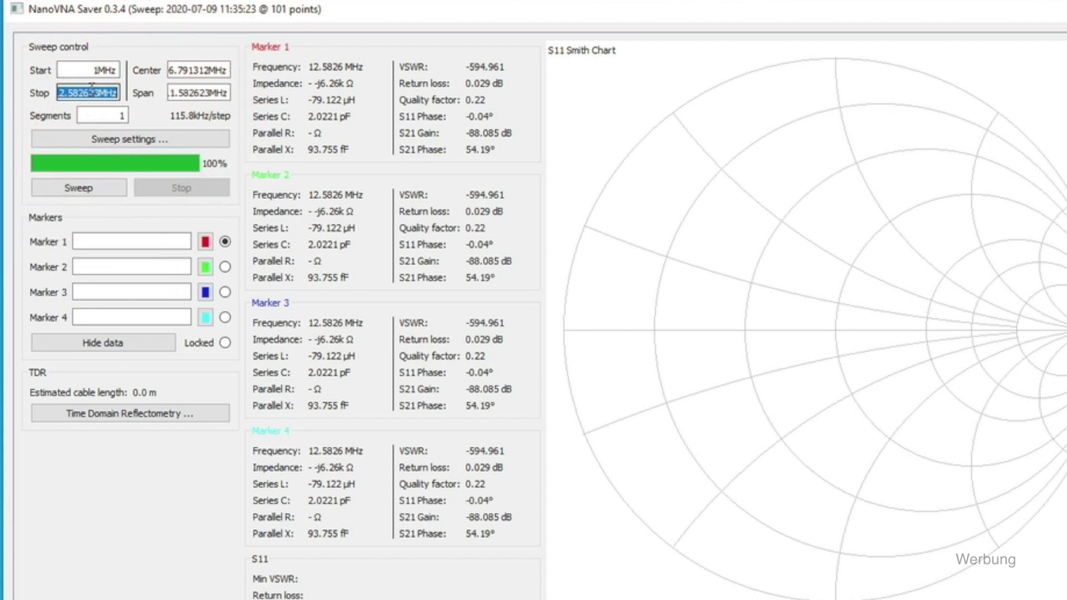
pyautogui.write('30')
pyautogui.press('Return')
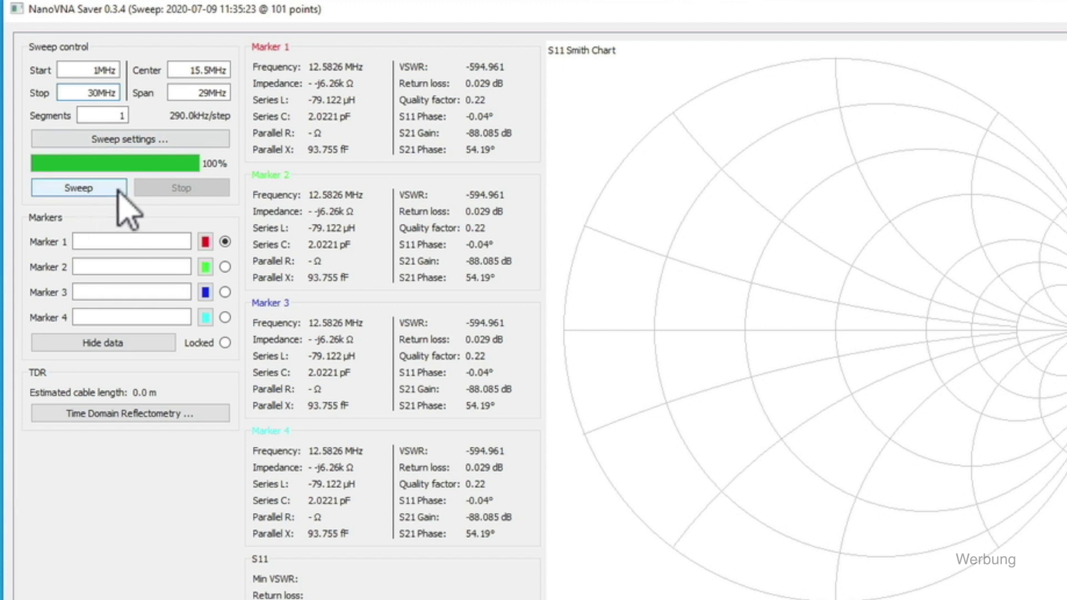
pyautogui.click(87, 186)
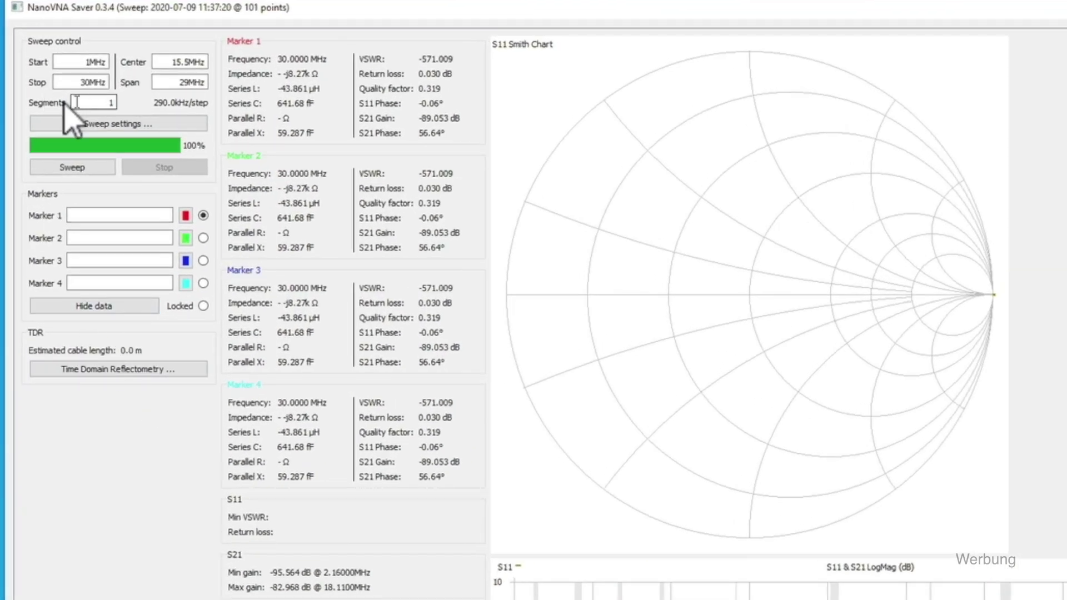
# Set the number of sweep segments to 10.
pyautogui.doubleClick(119, 103)
pyautogui.write('10')
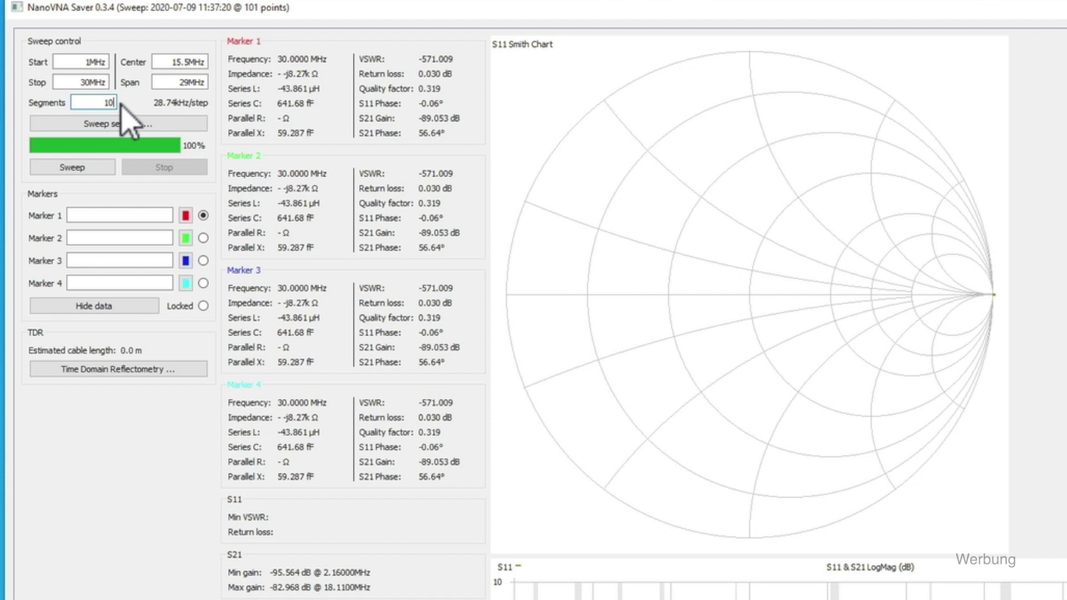
pyautogui.click(92, 104)
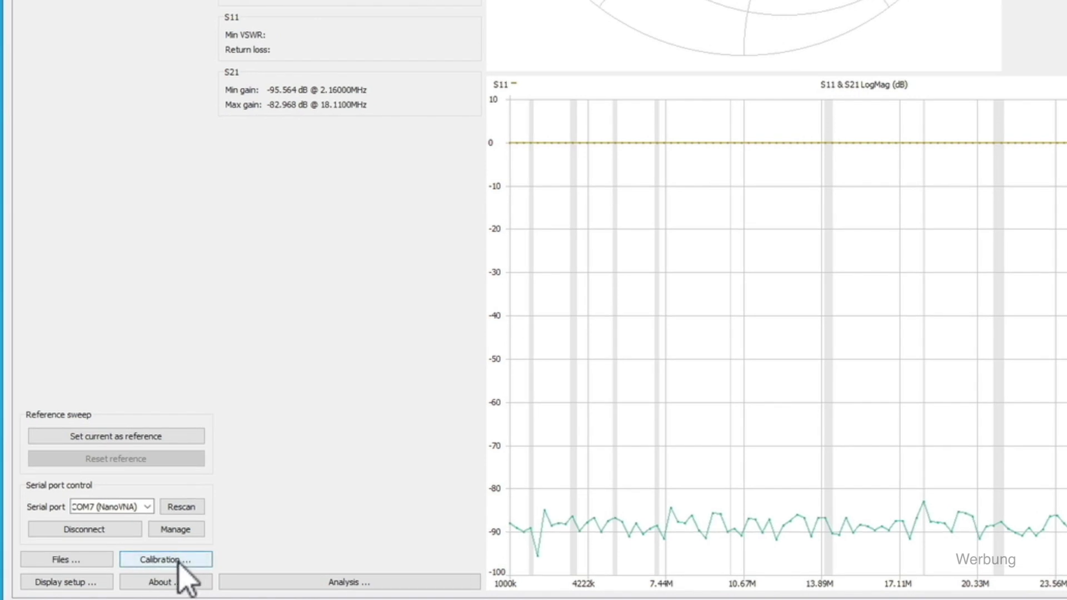
# Open the calibration settings and start the calibration assistant, accepting its introduction.
pyautogui.click(177, 560)
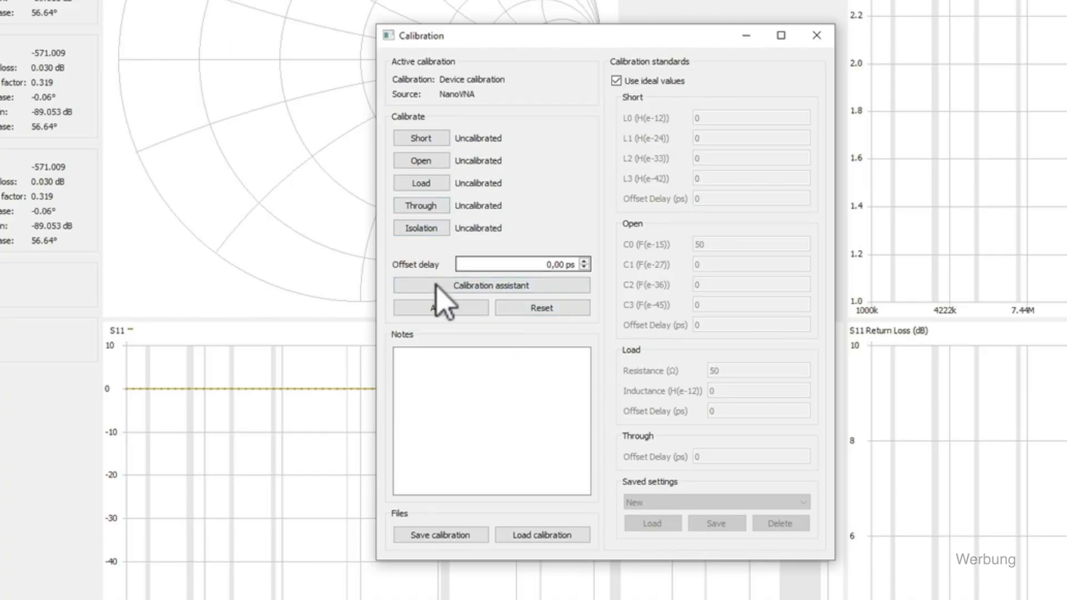
pyautogui.click(503, 285)
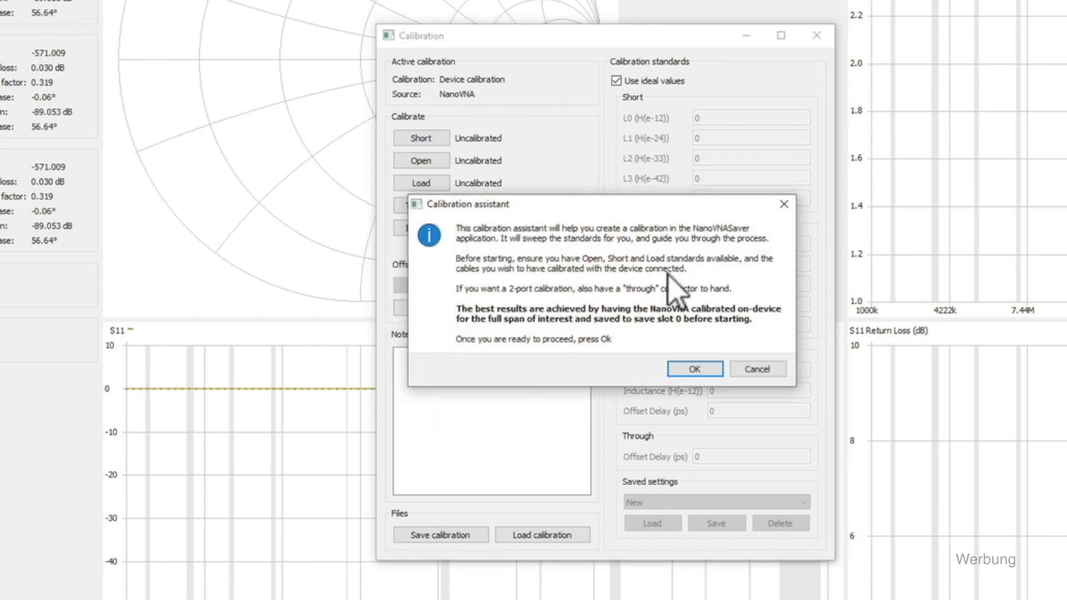
pyautogui.click(695, 370)
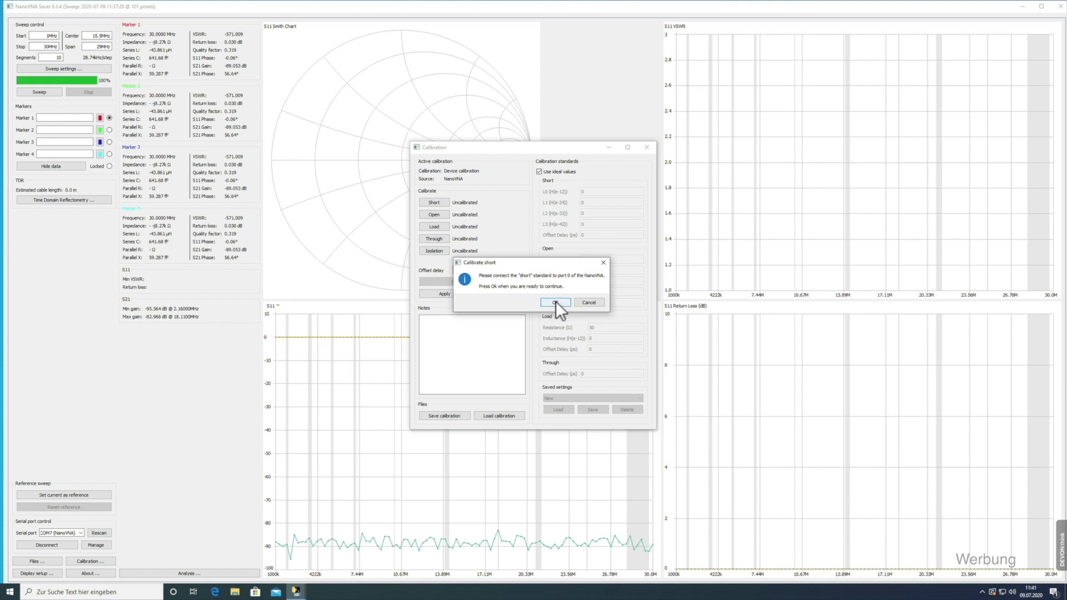
# Run the assistant's calibration sweeps for the short, open and load standards on port 0.
pyautogui.click(555, 302)
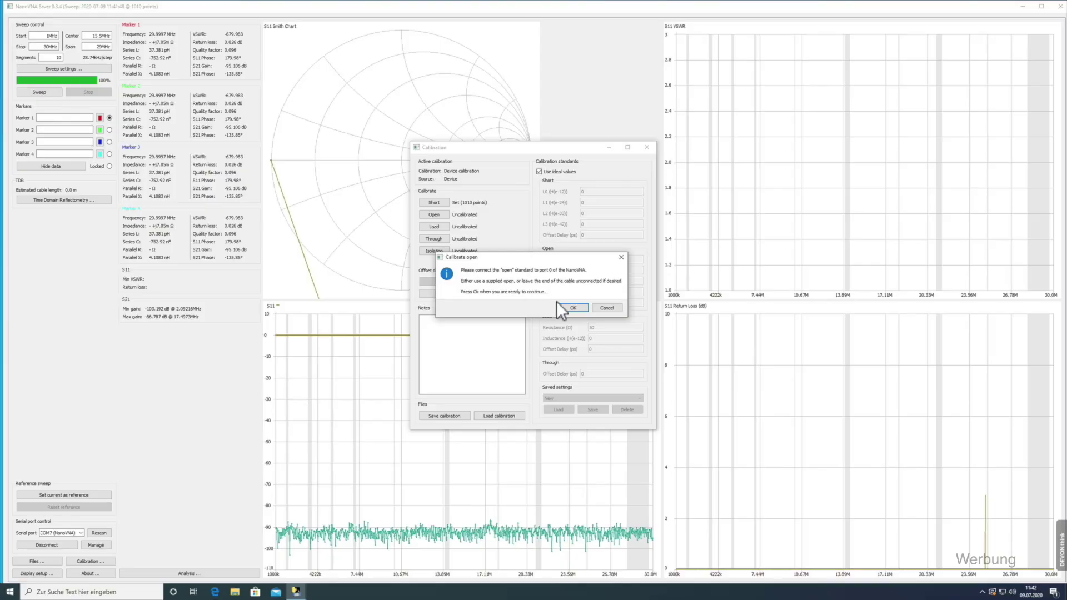
pyautogui.click(572, 308)
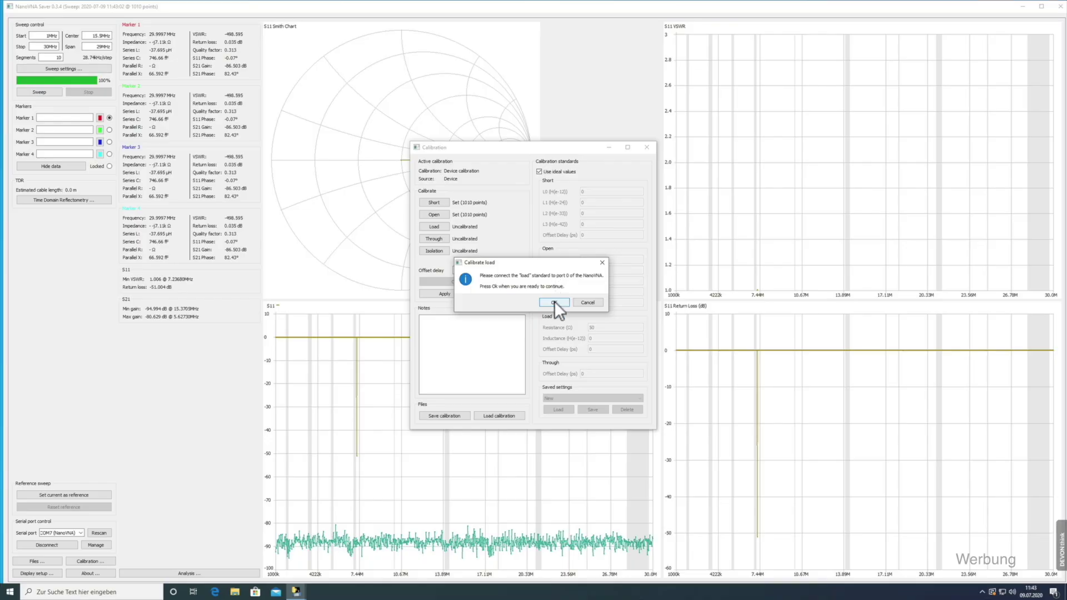
pyautogui.click(554, 302)
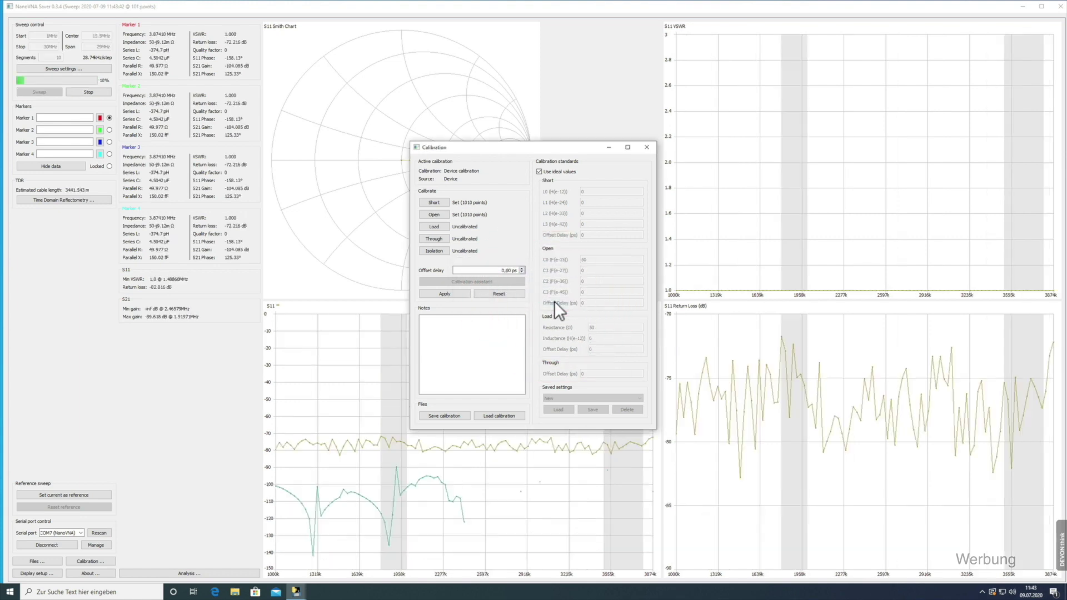